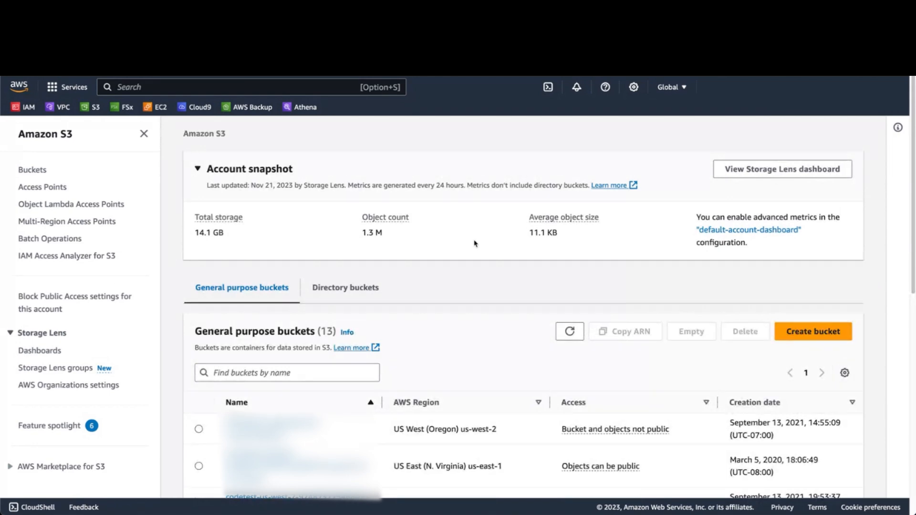
- Show the account's directory buckets in the US West (Oregon) us-west-2 region
scroll(456, 258, "down", 1)
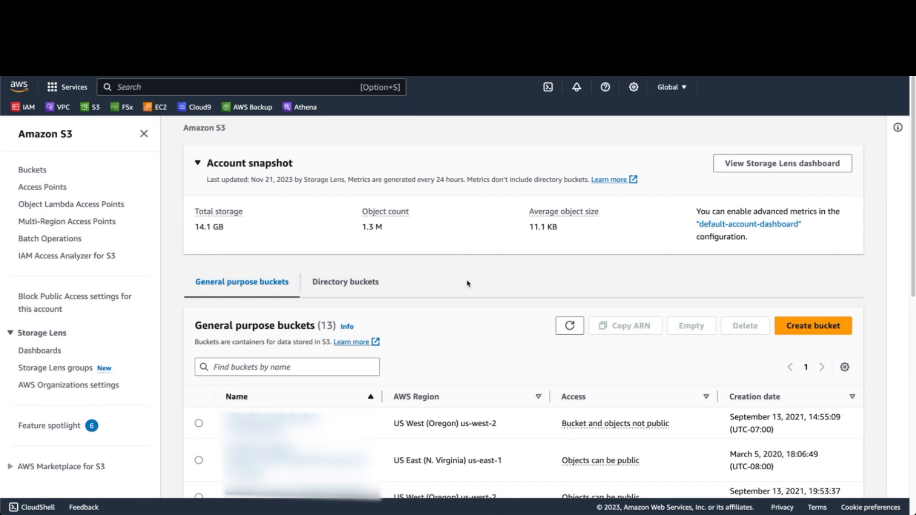
scroll(467, 284, "up", 1)
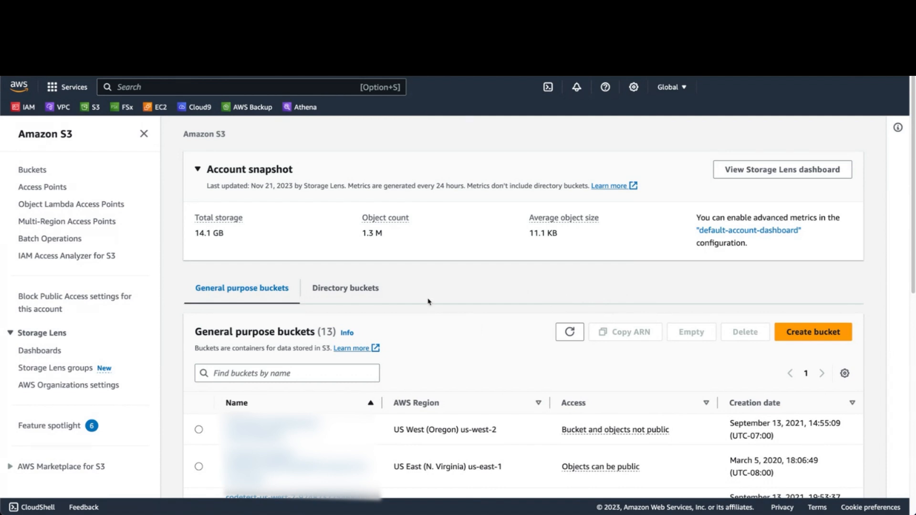
left_click(348, 293)
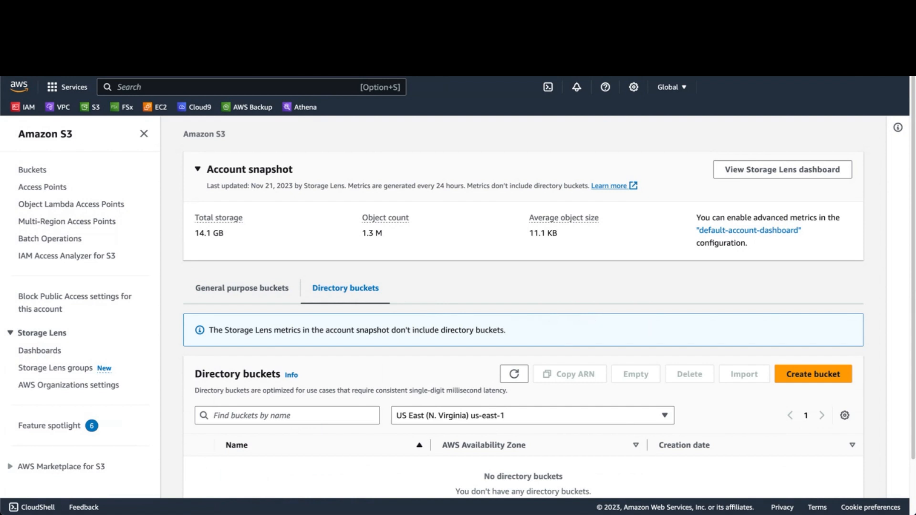
scroll(477, 368, "down", 1)
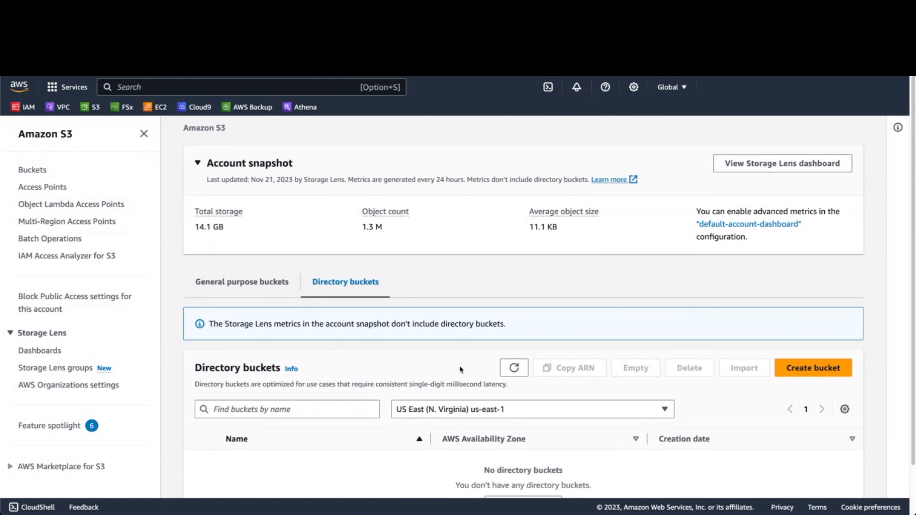
left_click(420, 407)
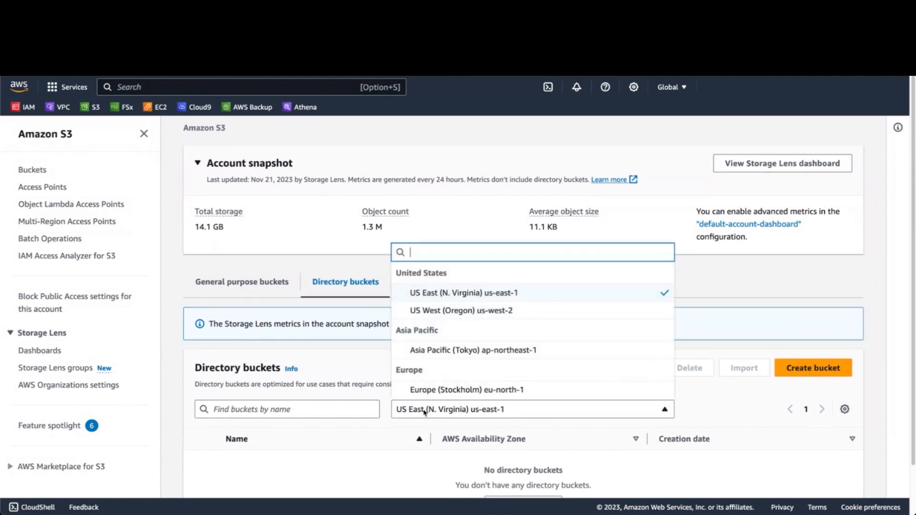
left_click(479, 313)
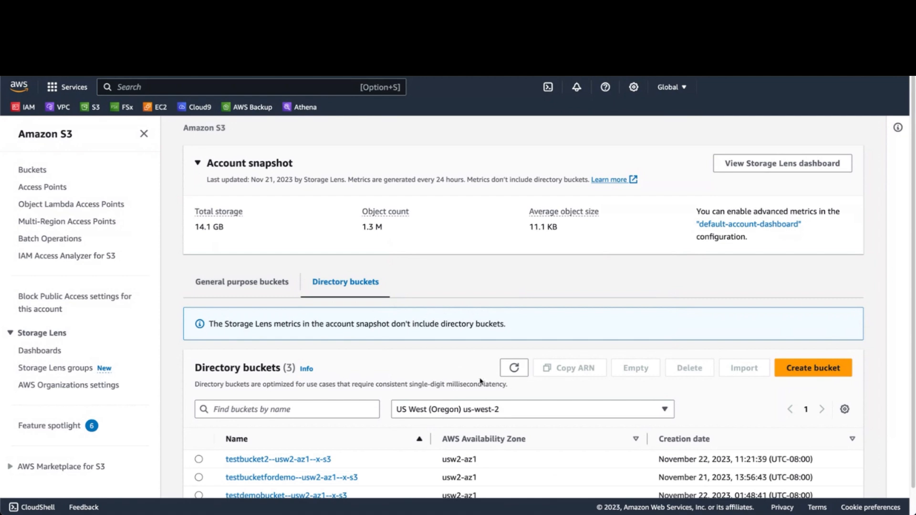
- Start creating a new bucket in US West (Oregon) with the bucket type set to Directory
scroll(480, 380, "down", 1)
left_click(800, 365)
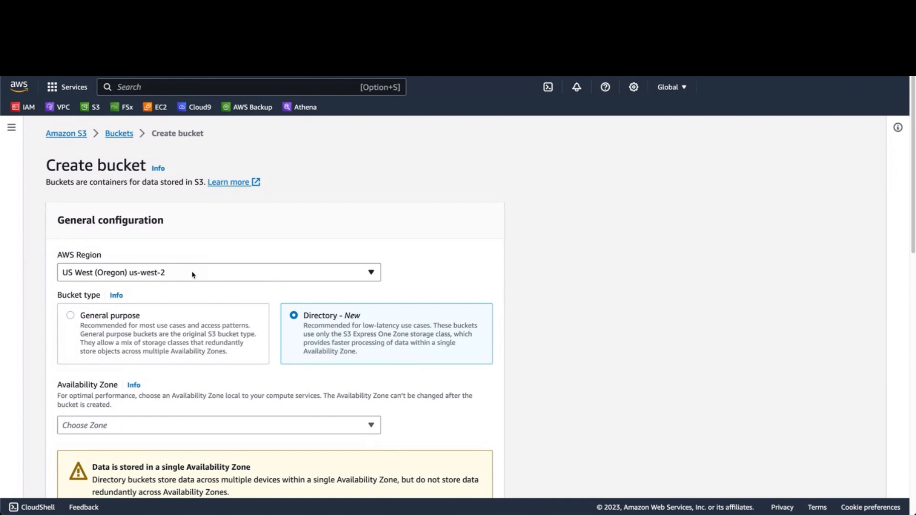
scroll(192, 274, "down", 2)
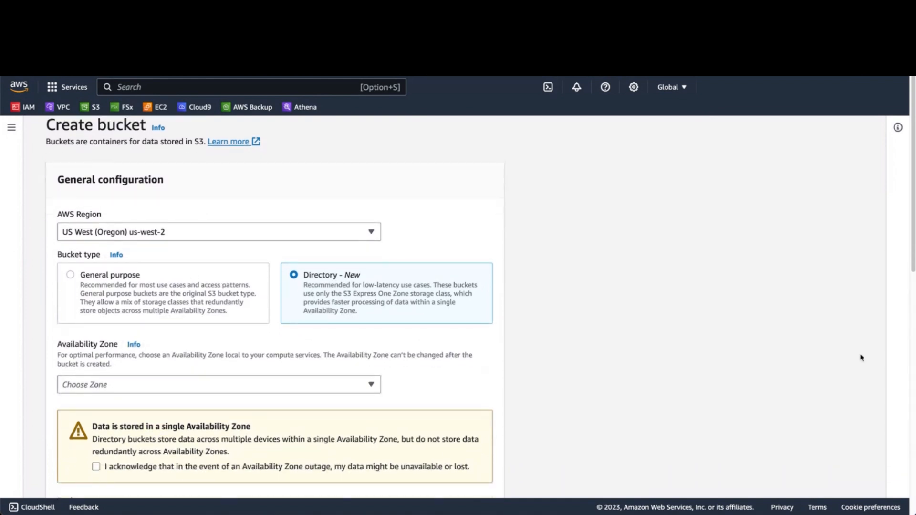
scroll(381, 296, "down", 1)
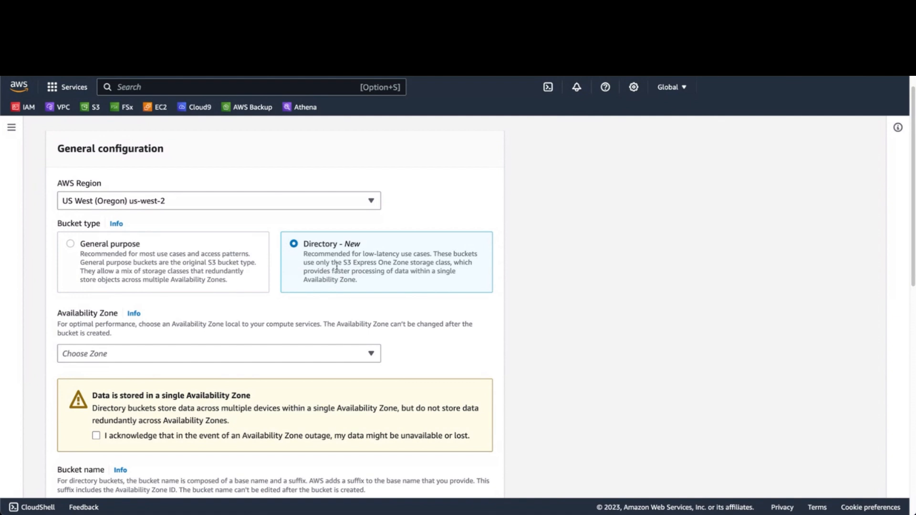
scroll(364, 275, "down", 1)
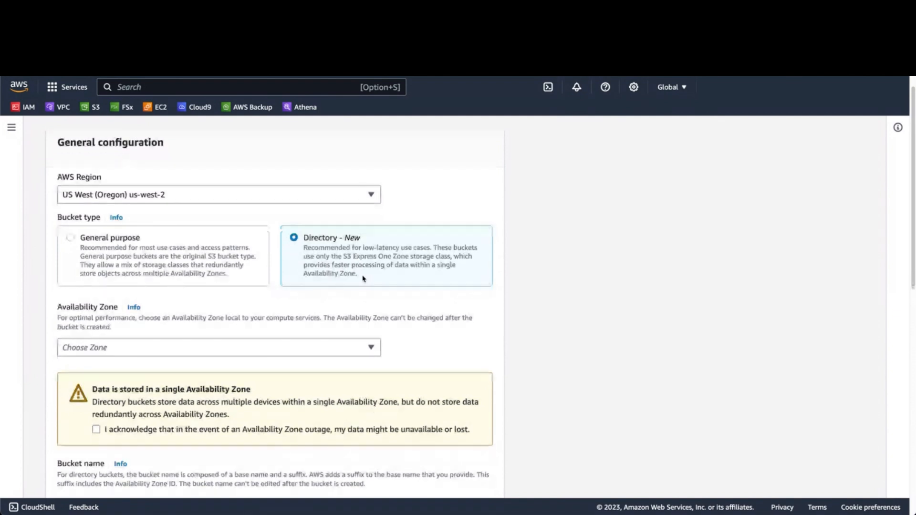
left_click(117, 242)
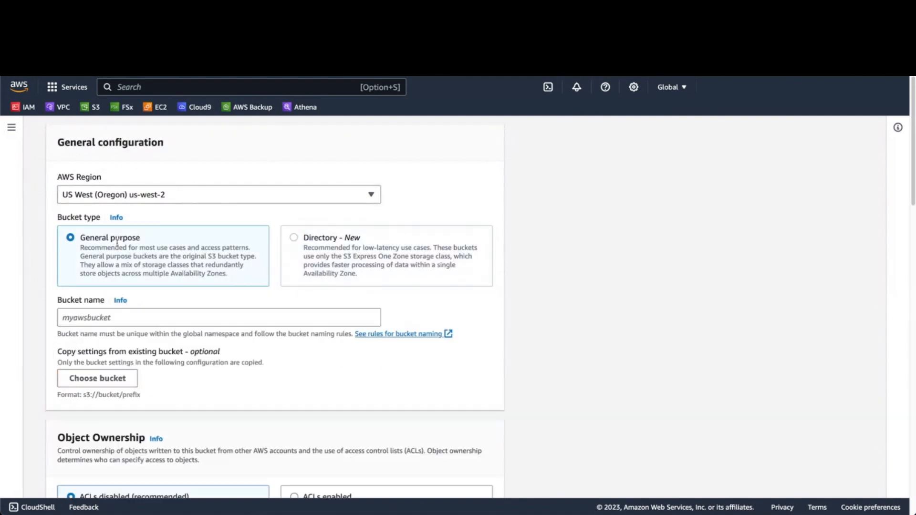
left_click(309, 243)
- Set the Availability Zone to usw2-az1 and acknowledge that data might be unavailable or lost in a zone outage
scroll(266, 290, "down", 3)
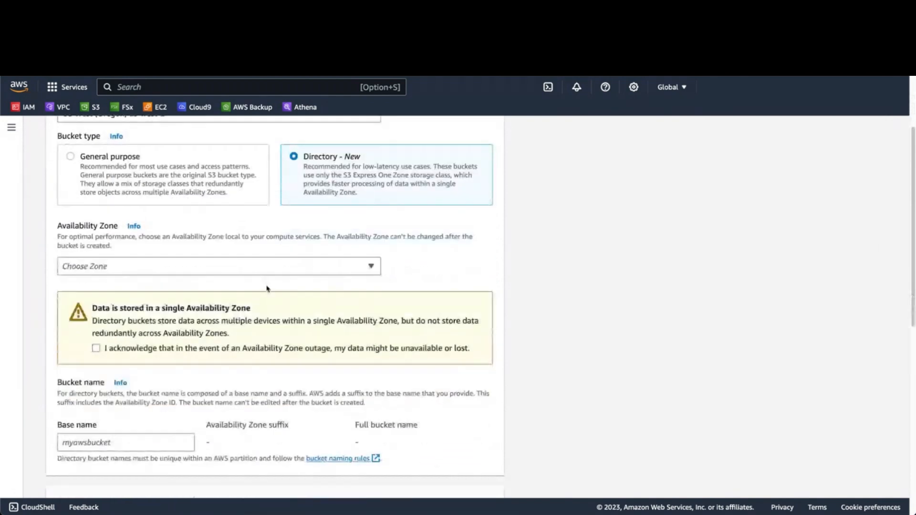
scroll(270, 280, "down", 1)
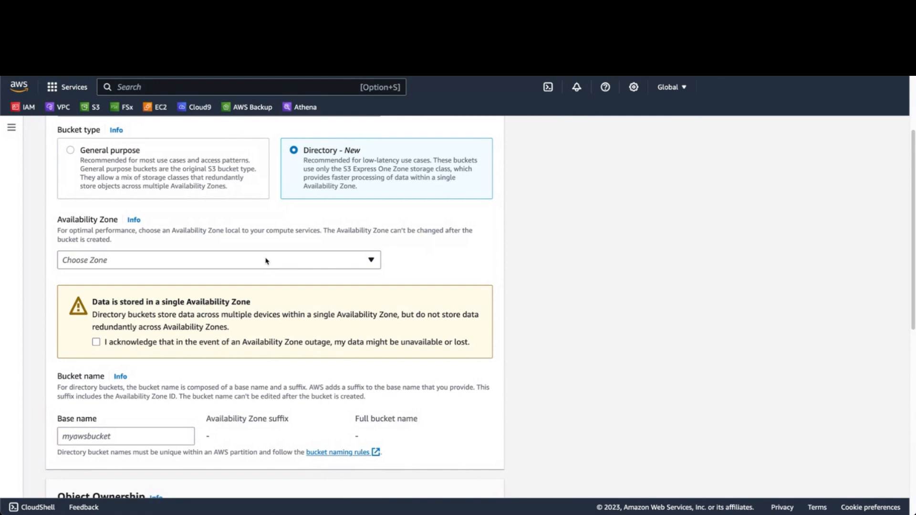
left_click(266, 261)
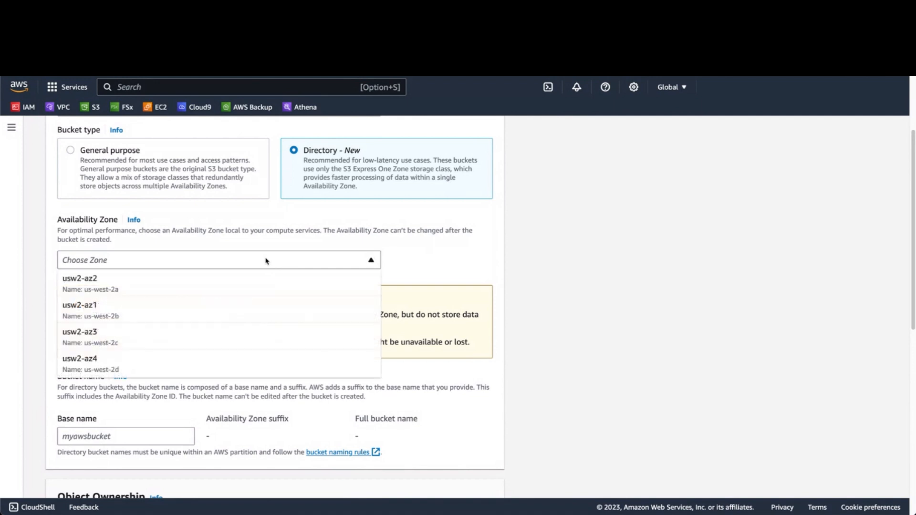
left_click(237, 309)
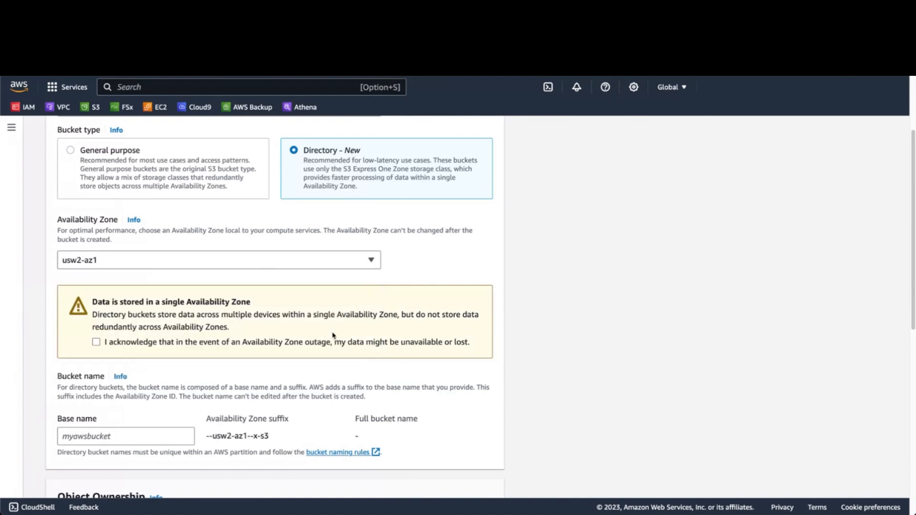
scroll(333, 335, "down", 1)
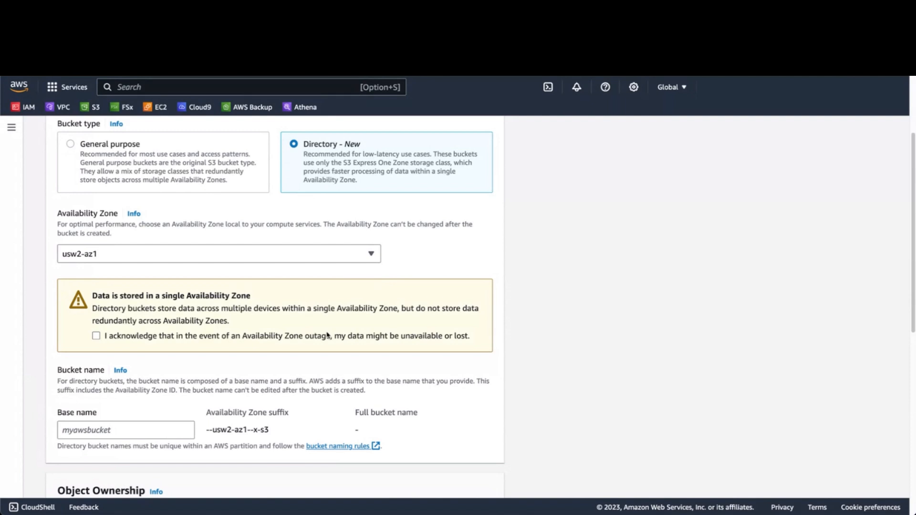
scroll(327, 335, "down", 1)
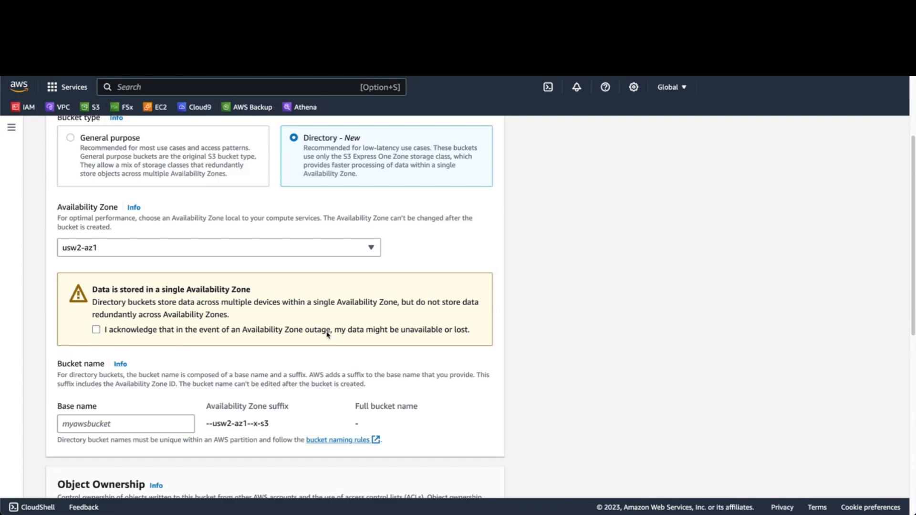
left_click(327, 334)
- Set the bucket's base name to s3-express-getting-started-demo
scroll(327, 334, "down", 1)
left_click(153, 404)
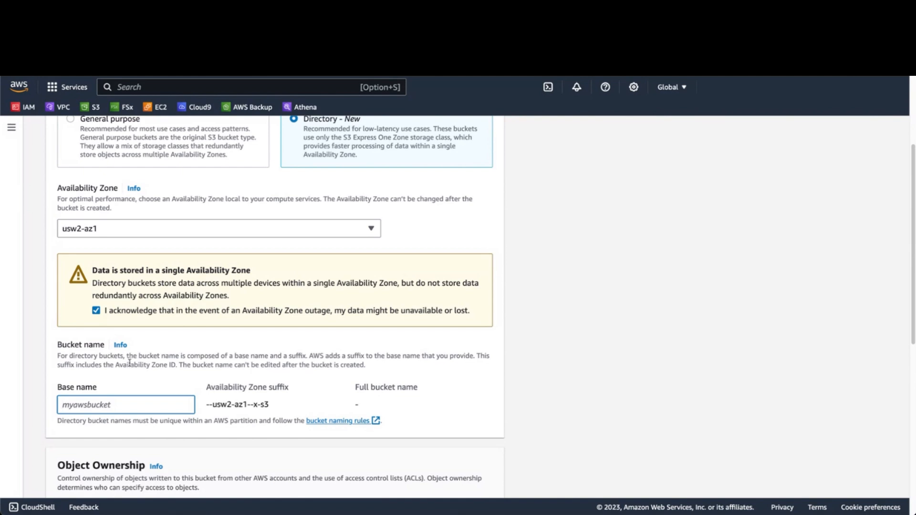
type("s3-express-getting-started-demo")
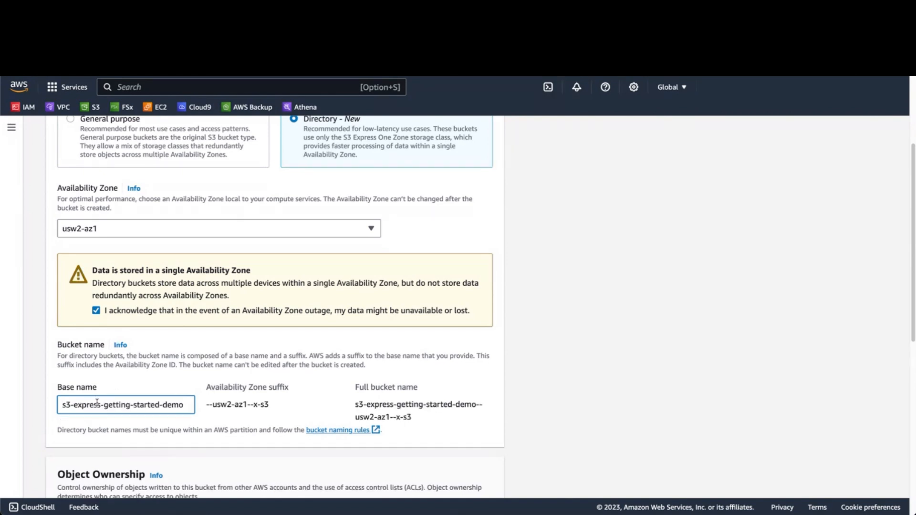
- Review the object ownership, public access and encryption settings, and create the directory bucket
scroll(193, 387, "down", 1)
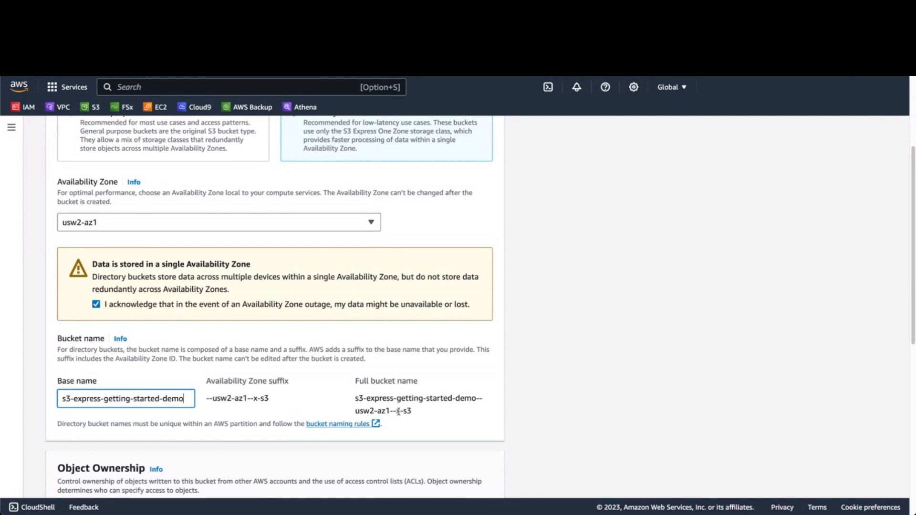
scroll(439, 419, "down", 2)
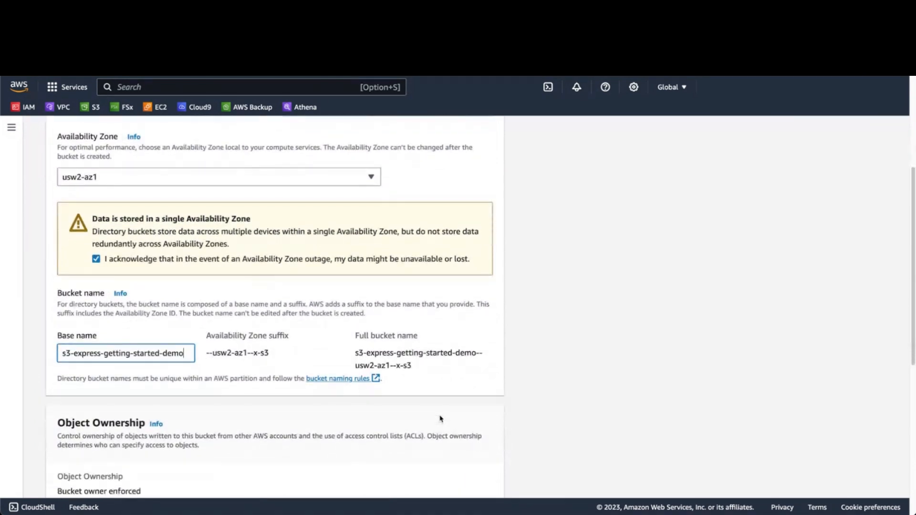
scroll(440, 419, "down", 2)
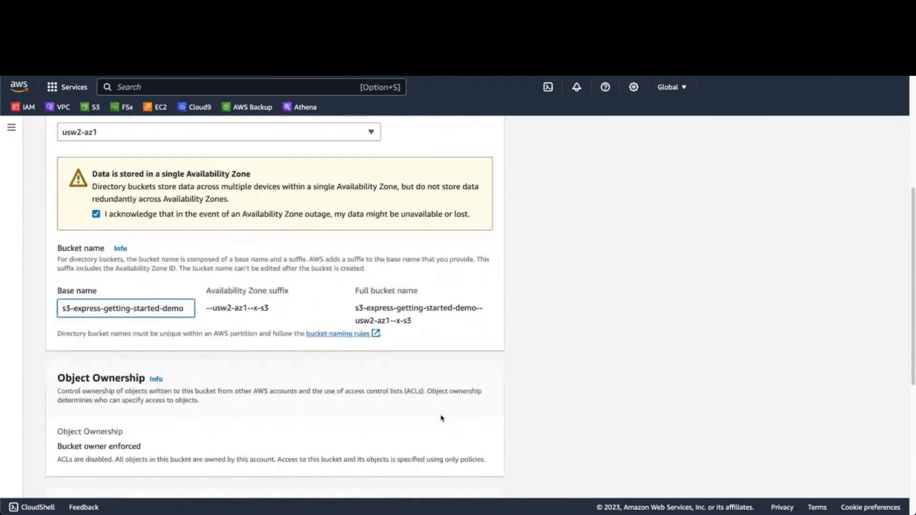
scroll(441, 418, "down", 2)
scroll(441, 419, "down", 5)
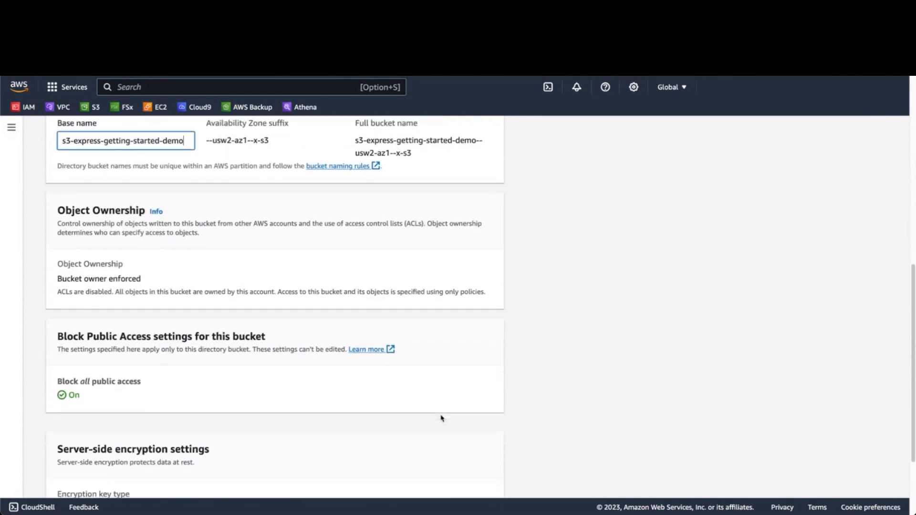
scroll(440, 418, "down", 1)
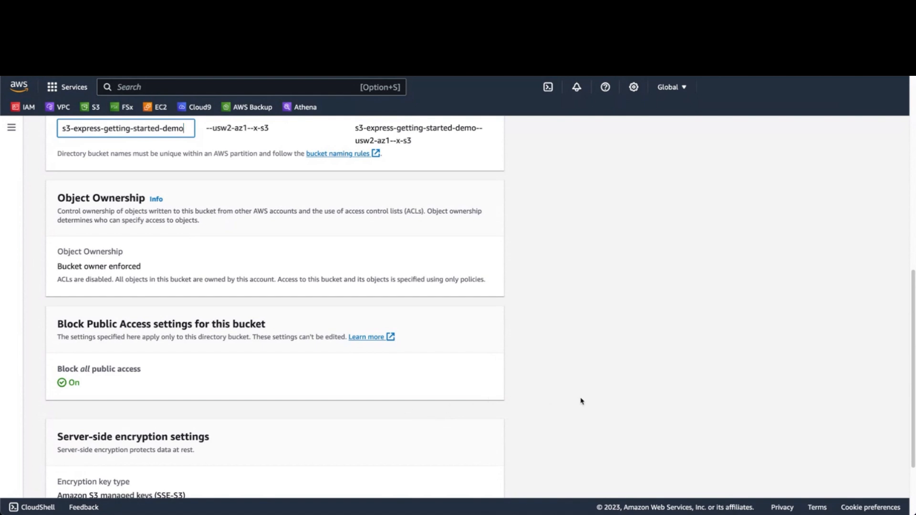
scroll(616, 401, "down", 1)
scroll(616, 401, "down", 1)
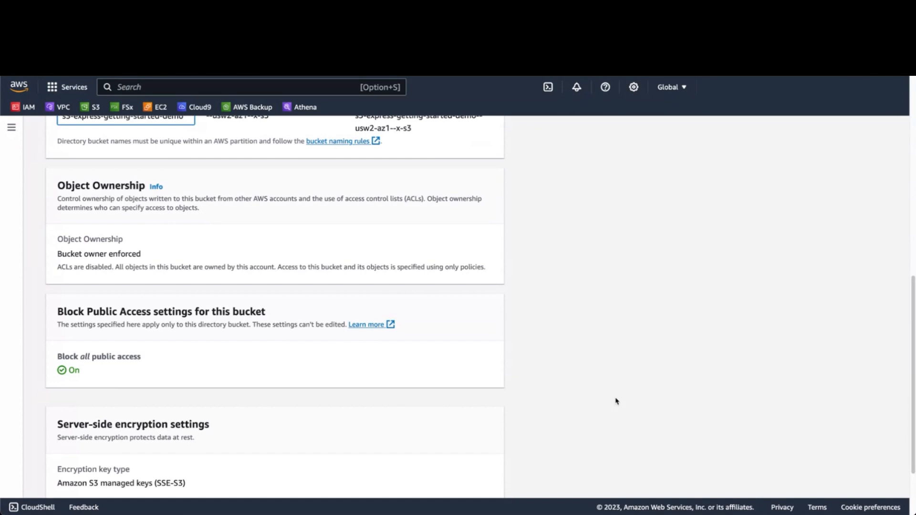
scroll(615, 401, "down", 2)
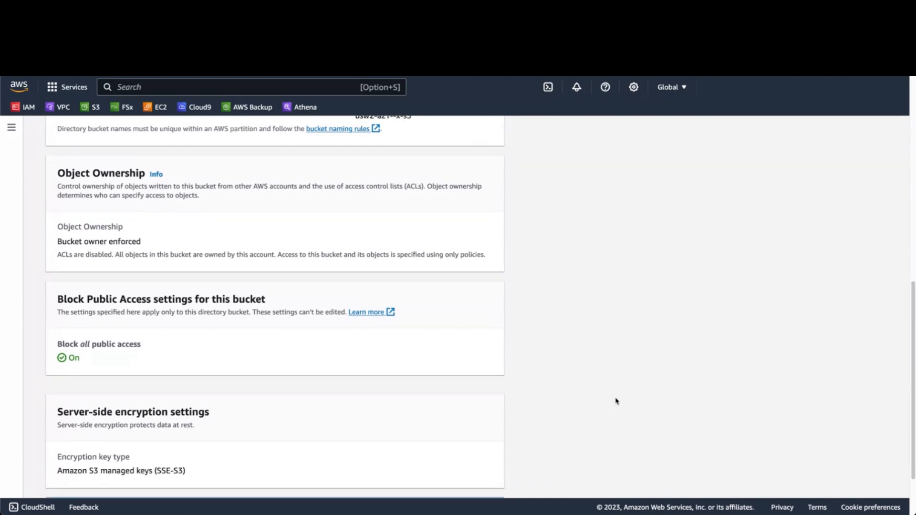
scroll(616, 401, "down", 3)
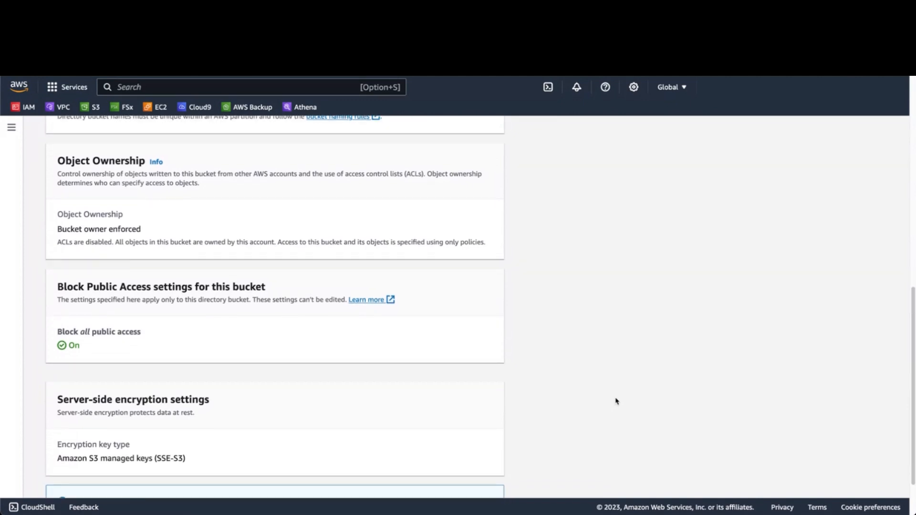
scroll(616, 402, "down", 1)
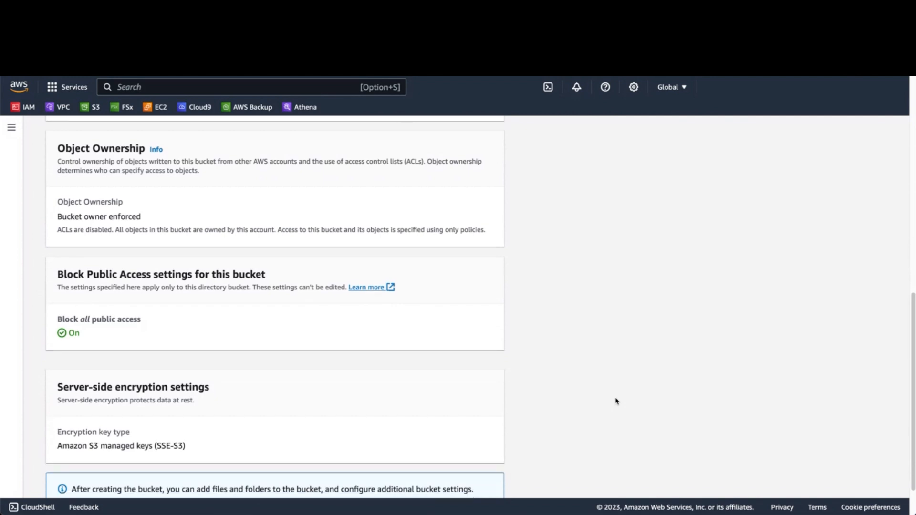
scroll(616, 402, "down", 8)
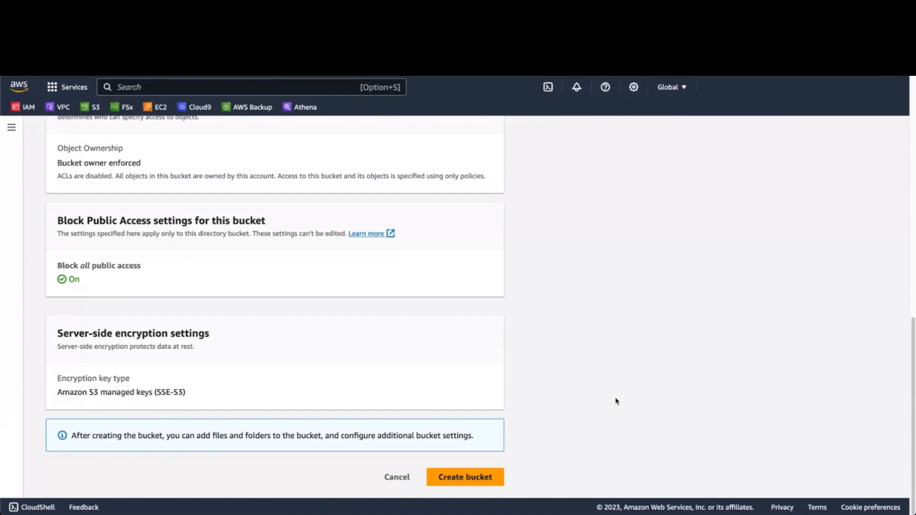
left_click(474, 483)
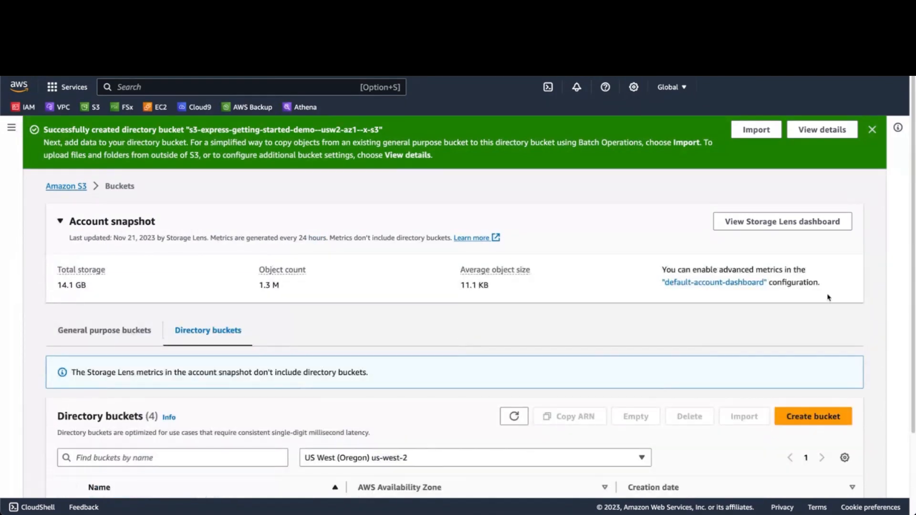
- Open the new s3-express-getting-started-demo bucket from the directory bucket list to view its objects
scroll(601, 320, "down", 1)
scroll(119, 445, "down", 1)
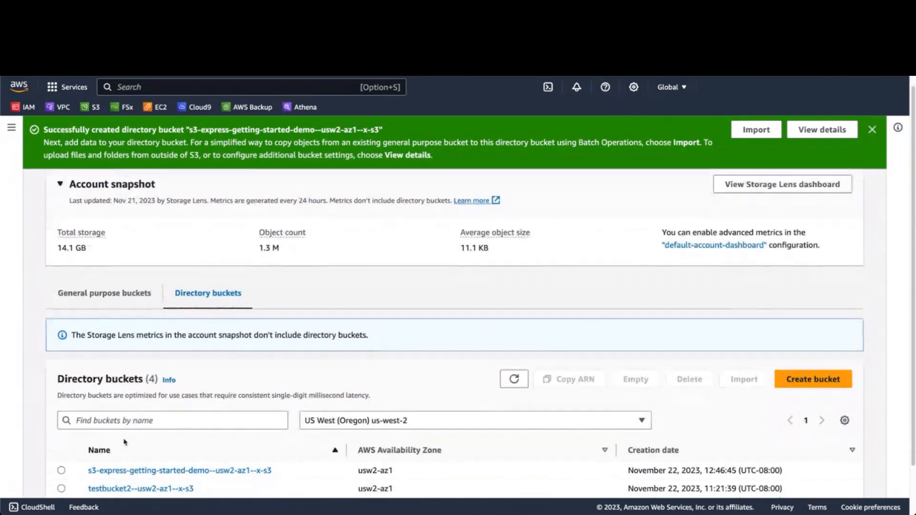
left_click(61, 471)
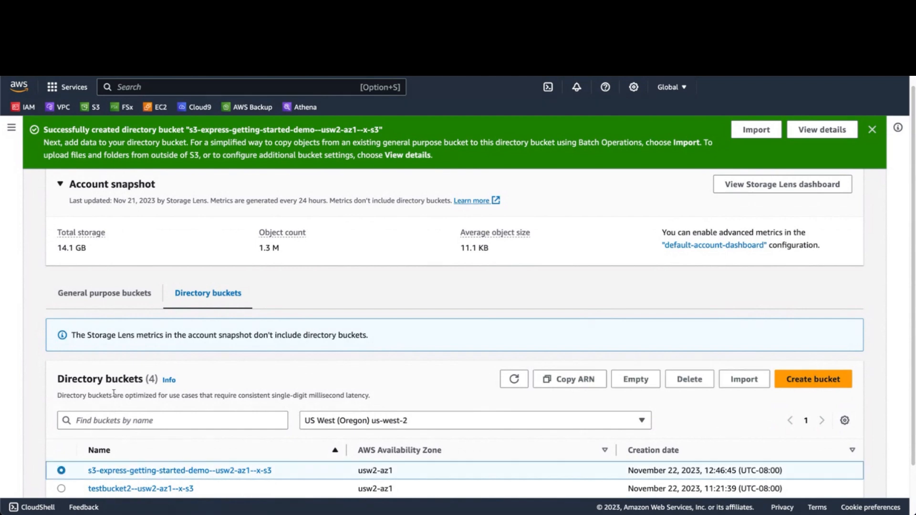
left_click(219, 470)
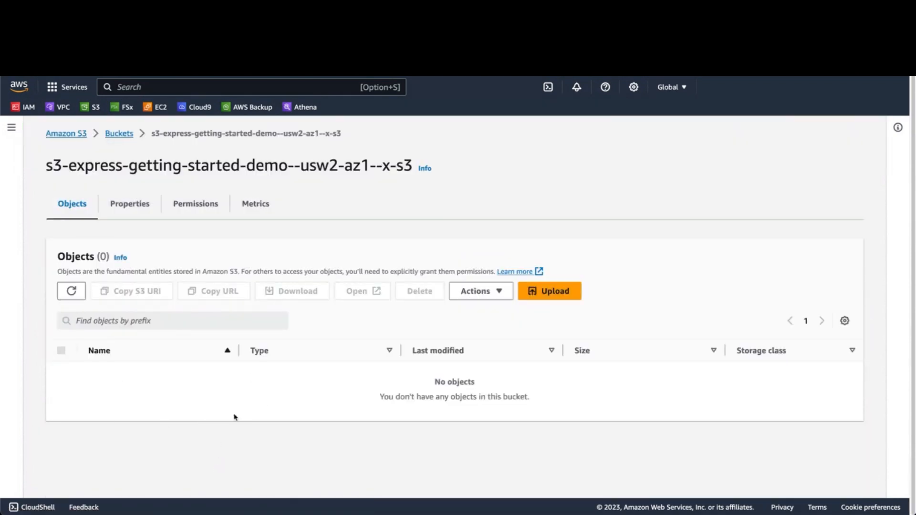
- Return to the directory bucket list and start an import into the s3-express-getting-started-demo bucket
left_click(119, 134)
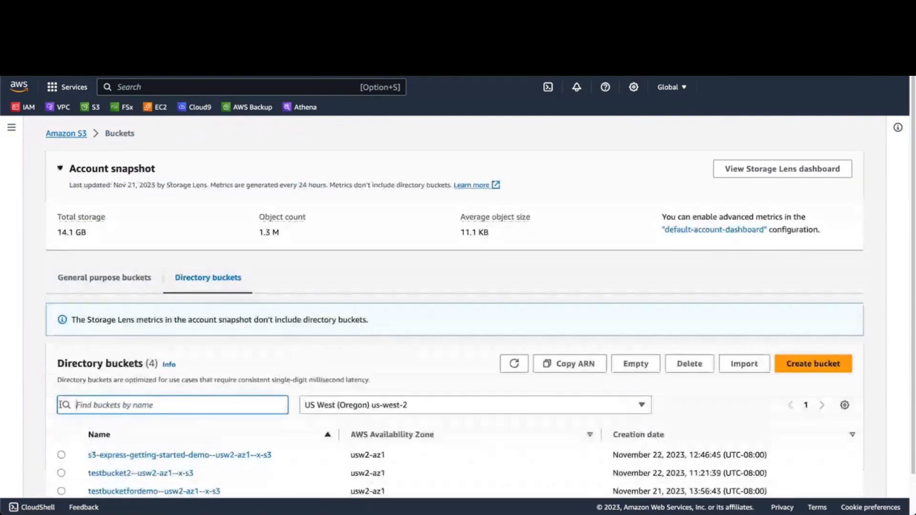
left_click(61, 455)
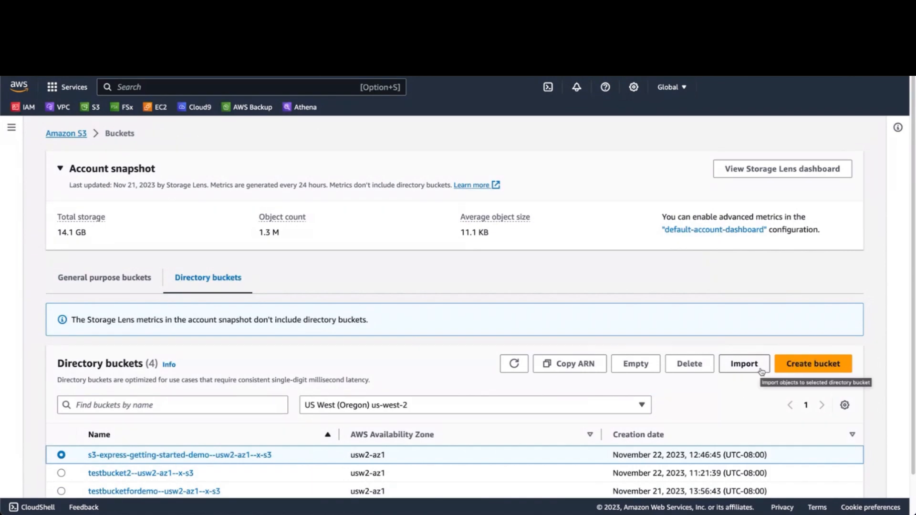
left_click(743, 364)
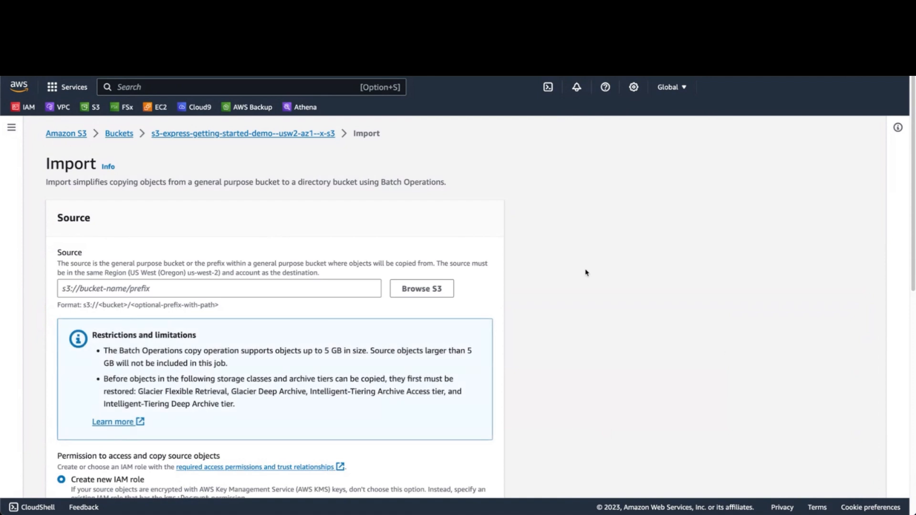
scroll(586, 272, "down", 1)
scroll(587, 273, "down", 1)
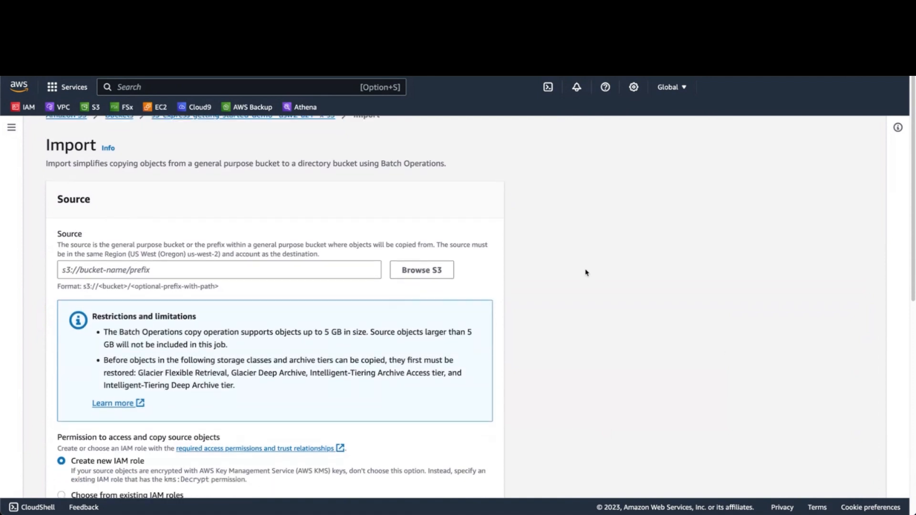
- Find general purpose buckets matching "demo" and set the whole s3-general-purpose-bucket-us-west-2-for-demo bucket as the import source
left_click(295, 266)
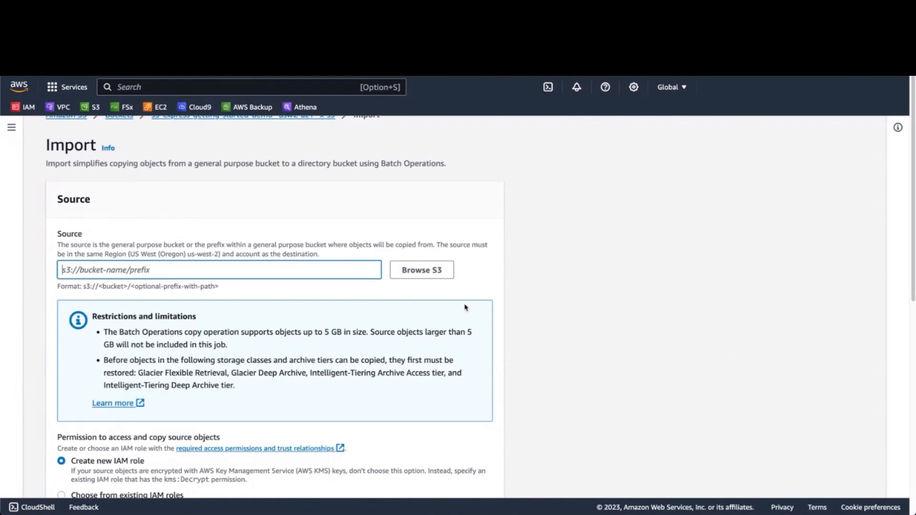
left_click(425, 275)
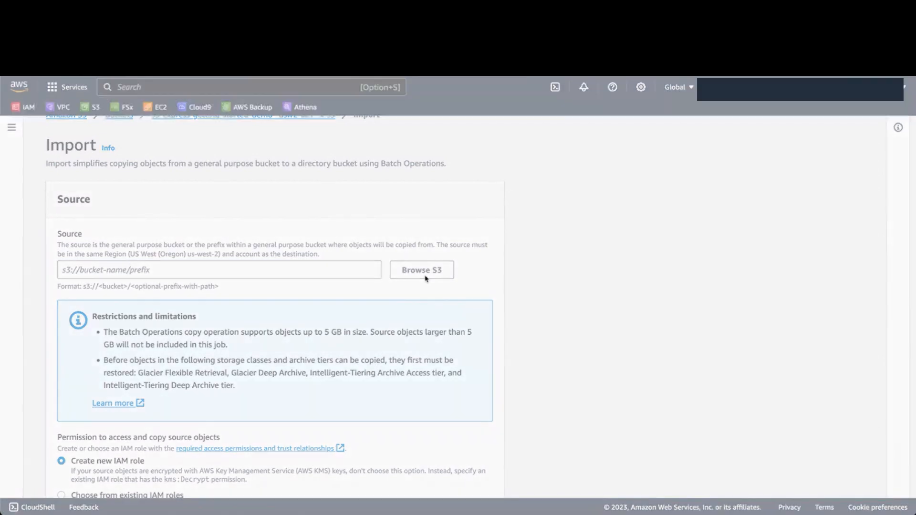
left_click(124, 242)
type("demo")
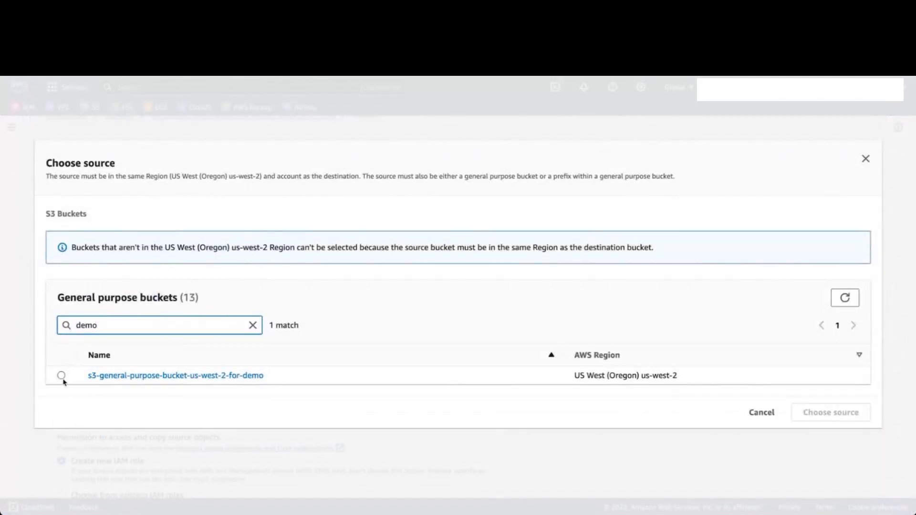
left_click(62, 376)
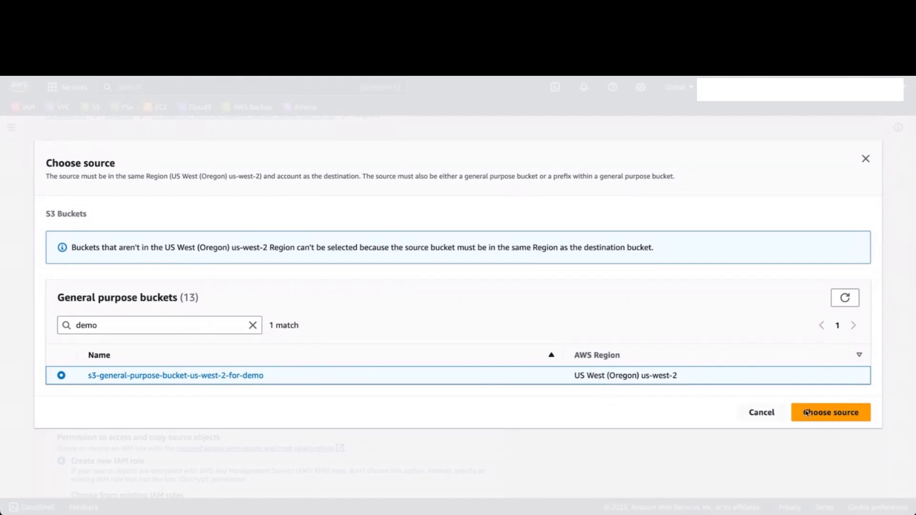
left_click(834, 411)
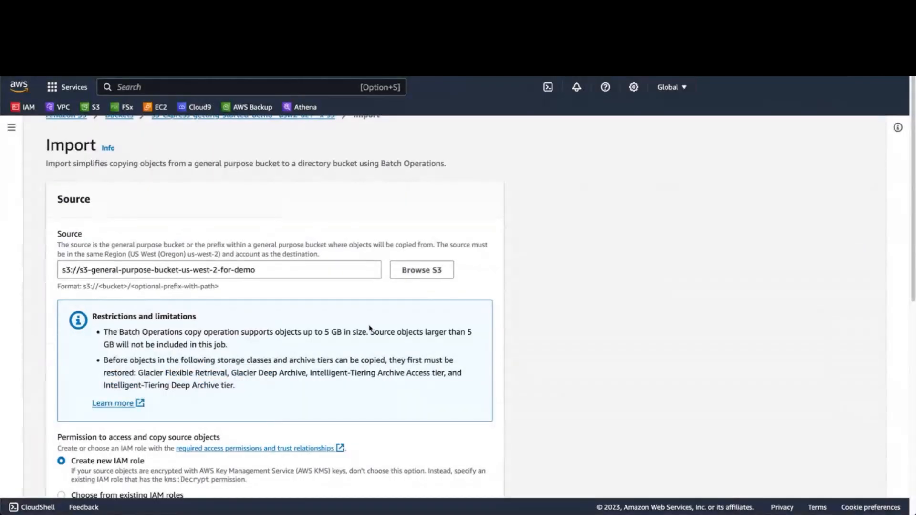
- Set the import source to the sample-dataset/ prefix inside the s3-general-purpose-bucket-us-west-2-for-demo bucket
left_click(428, 272)
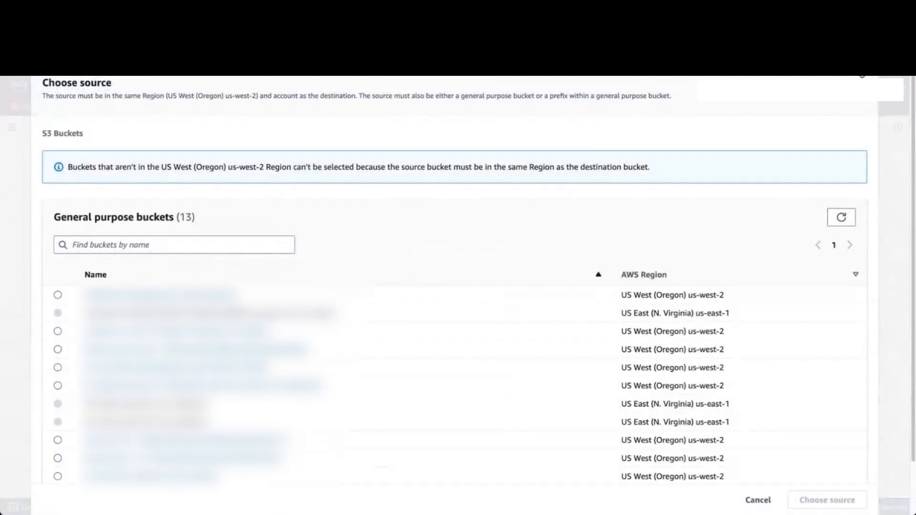
left_click(179, 245)
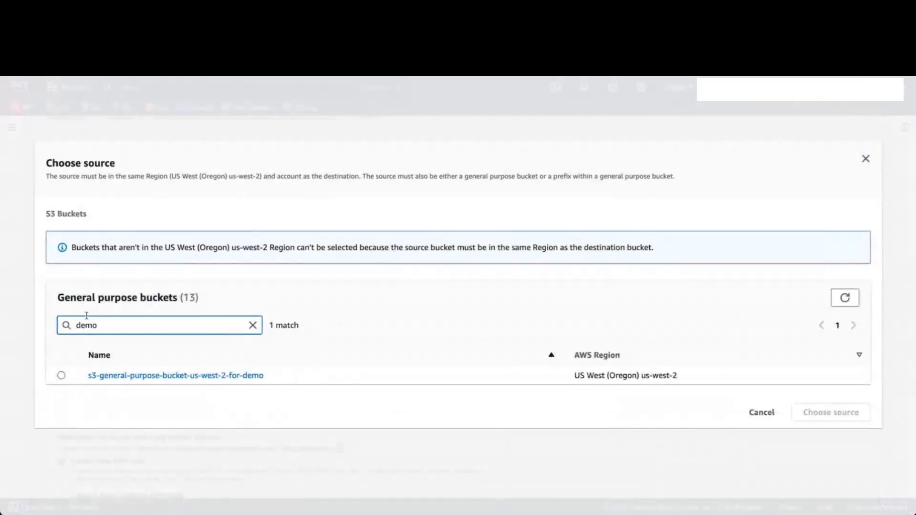
left_click(166, 376)
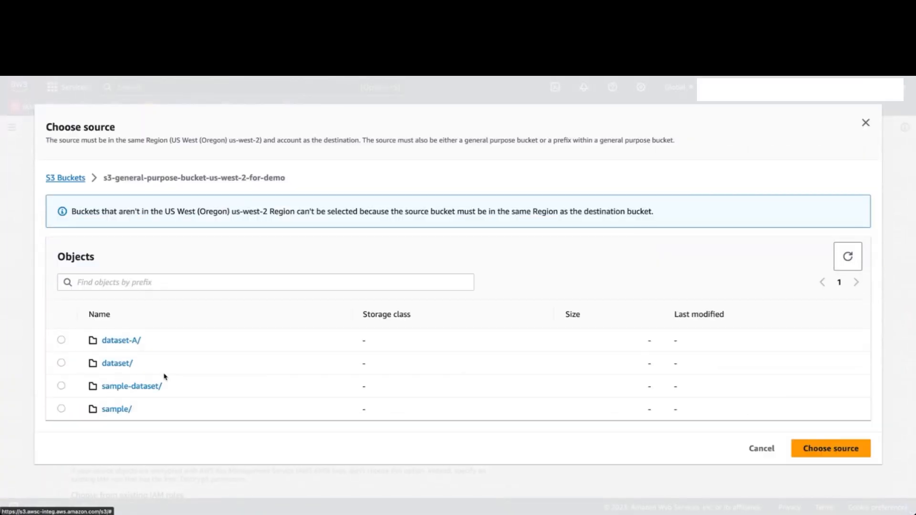
left_click(127, 391)
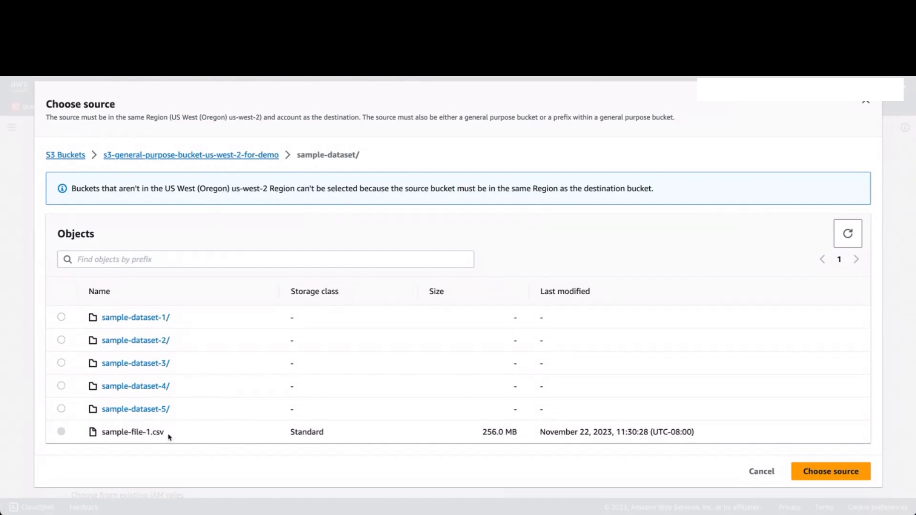
left_click(826, 479)
- Keep the option to create a new IAM role, review the destination and copied object settings, and start the import
scroll(473, 377, "down", 2)
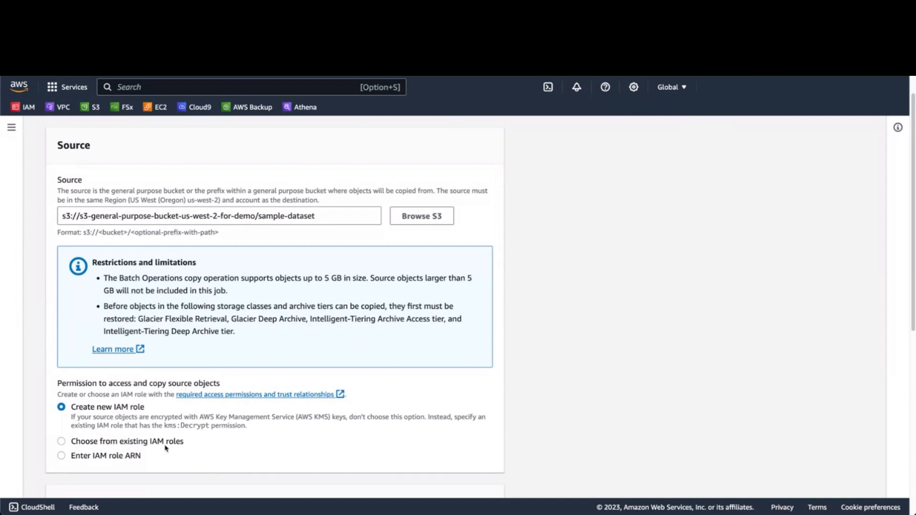
scroll(165, 448, "down", 1)
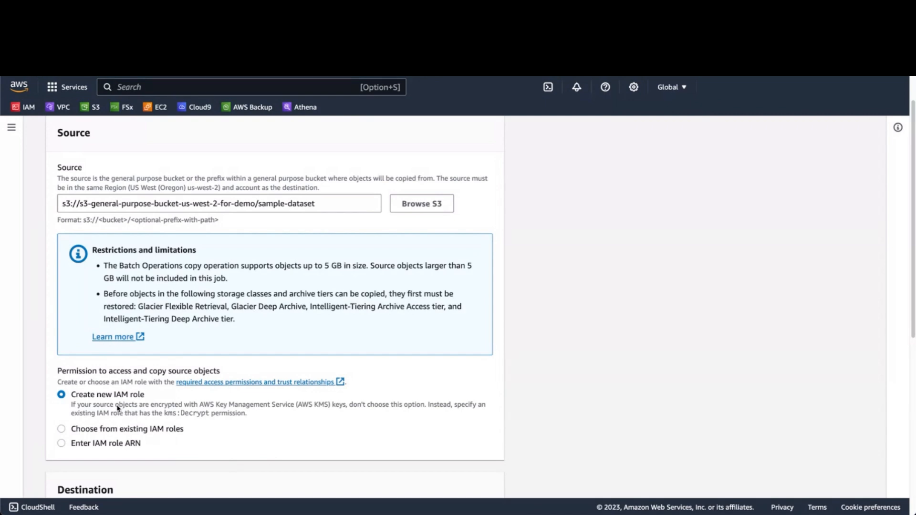
scroll(118, 408, "down", 7)
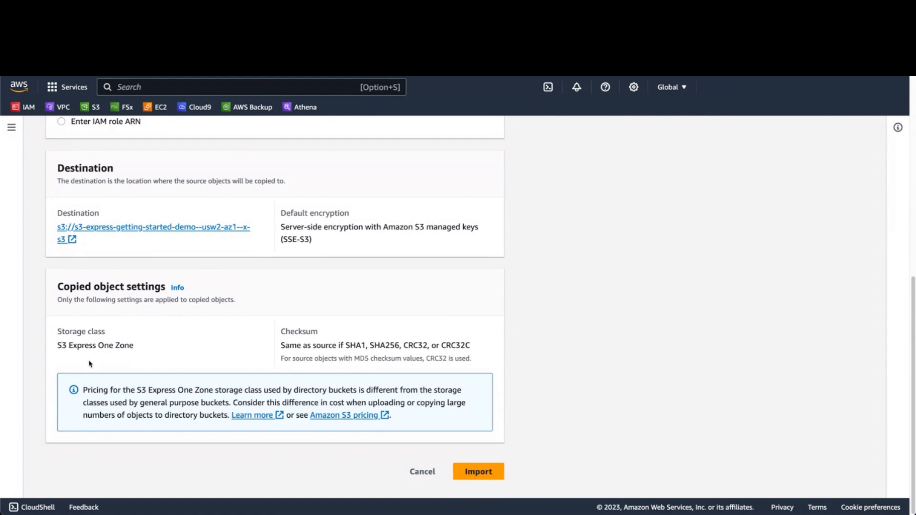
left_click(494, 477)
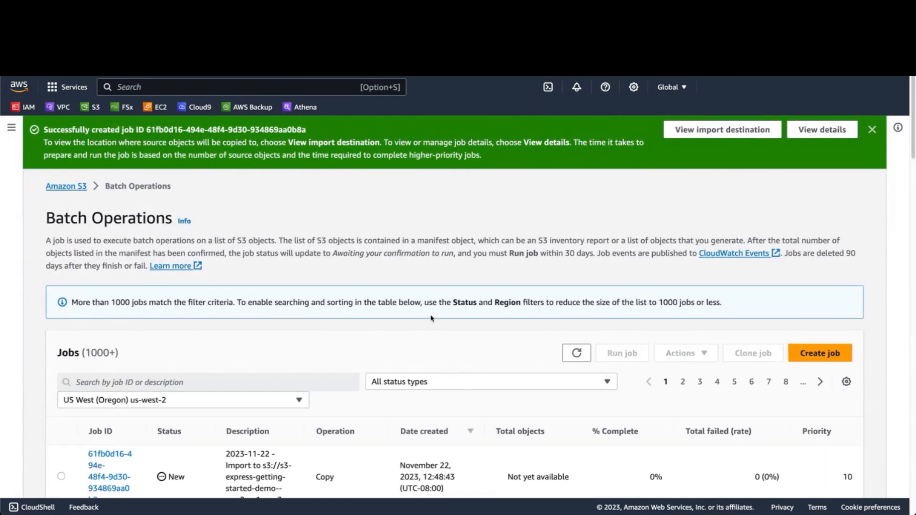
- Open the new import job's details from the Batch Operations list and examine its manifest object total, status and progress
scroll(432, 319, "down", 1)
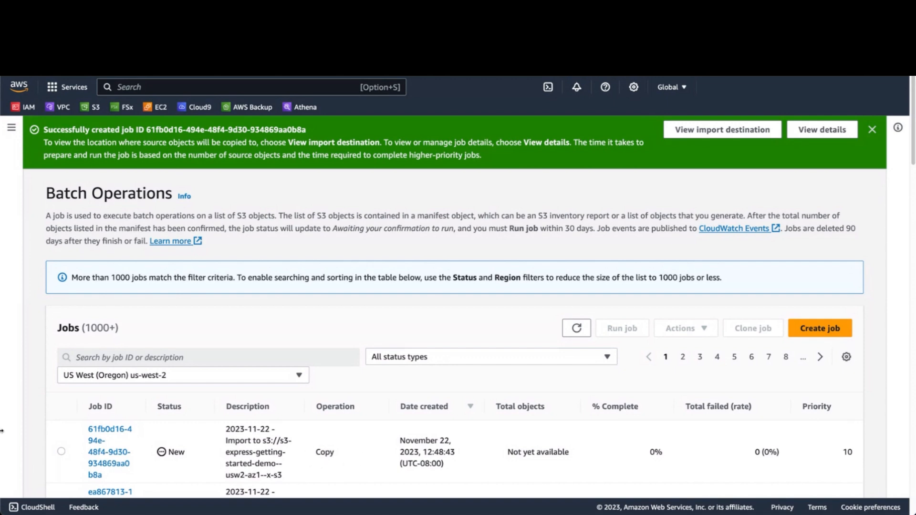
left_click(106, 450)
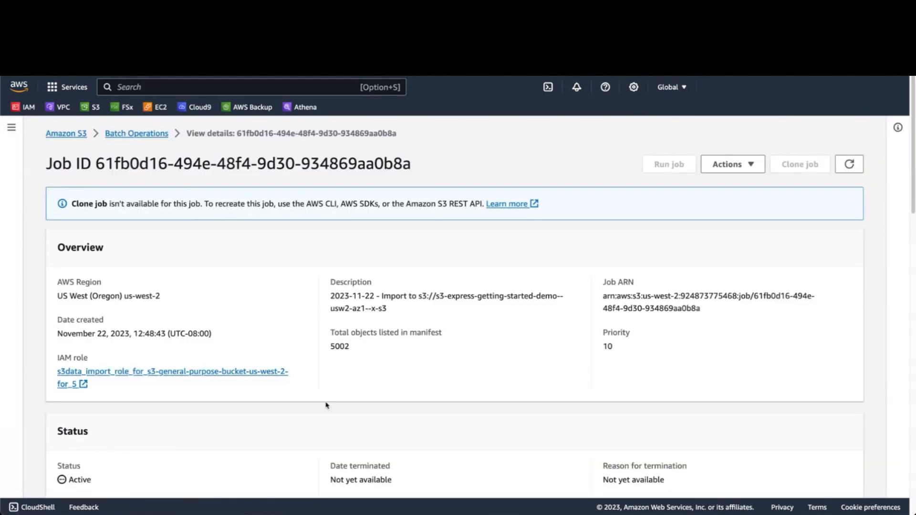
scroll(370, 388, "down", 1)
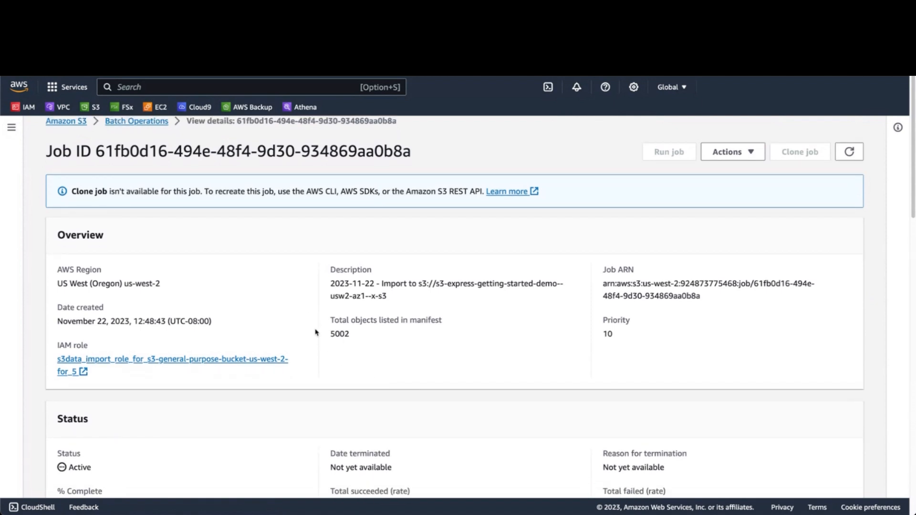
left_click_drag(331, 335, 362, 340)
left_click(363, 340)
scroll(332, 343, "down", 1)
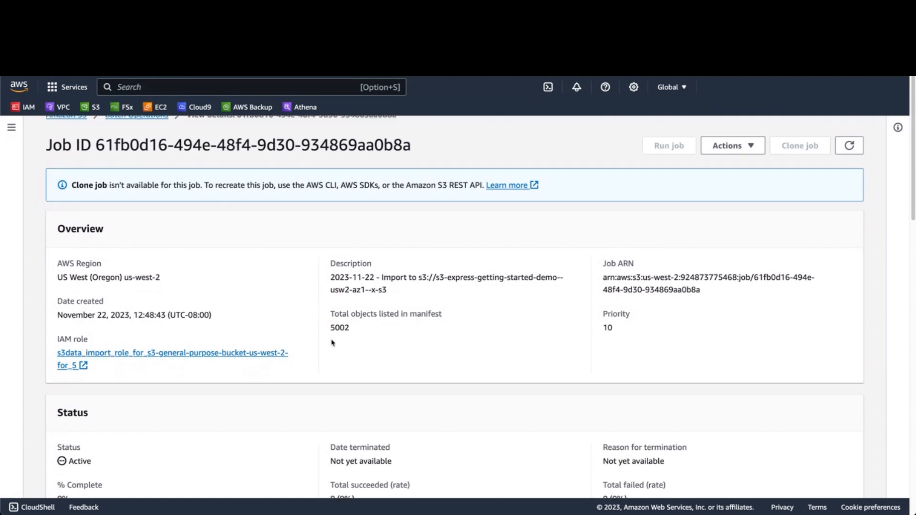
scroll(332, 343, "down", 1)
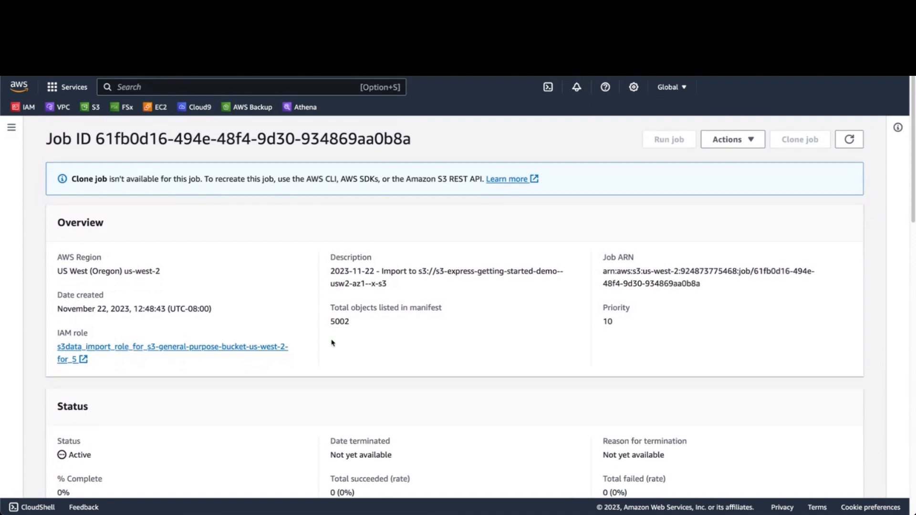
scroll(333, 343, "down", 1)
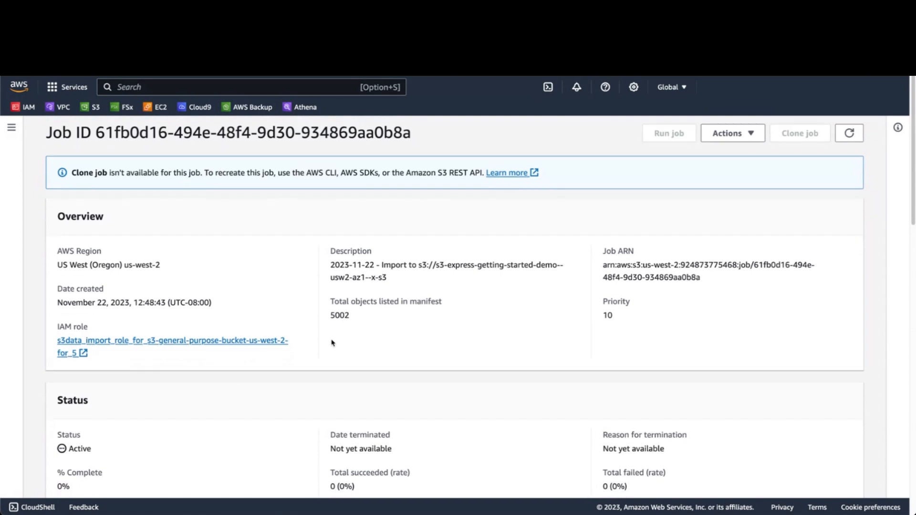
scroll(332, 344, "down", 4)
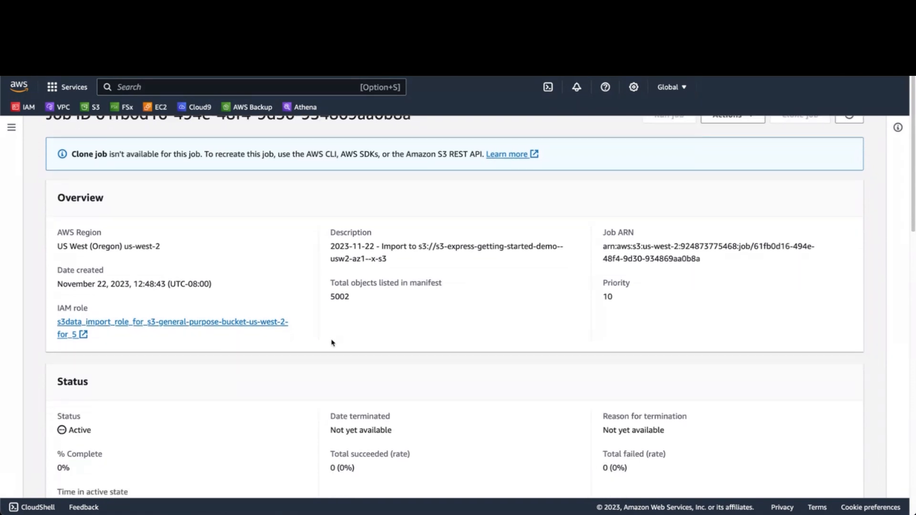
scroll(332, 343, "down", 2)
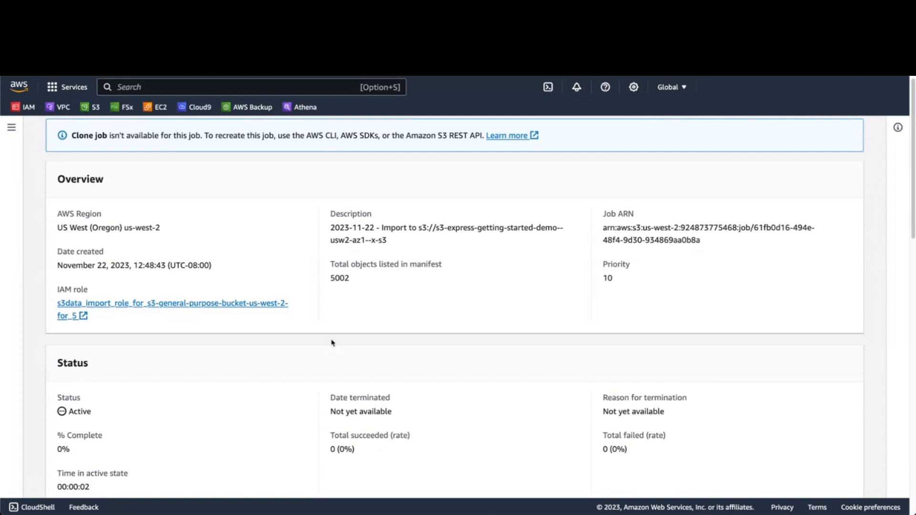
scroll(332, 343, "up", 10)
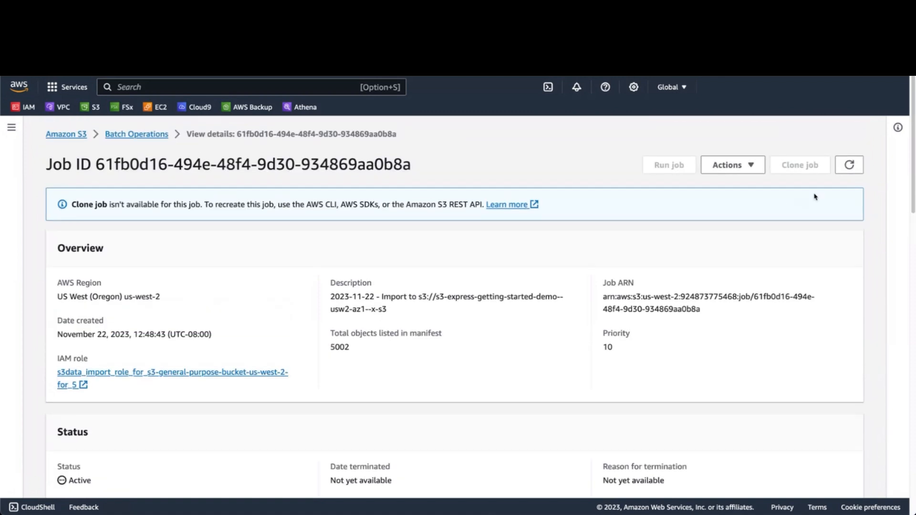
- Refresh the import job's details and examine its completion status, time in active state and total objects in the manifest
left_click(862, 166)
left_click(850, 173)
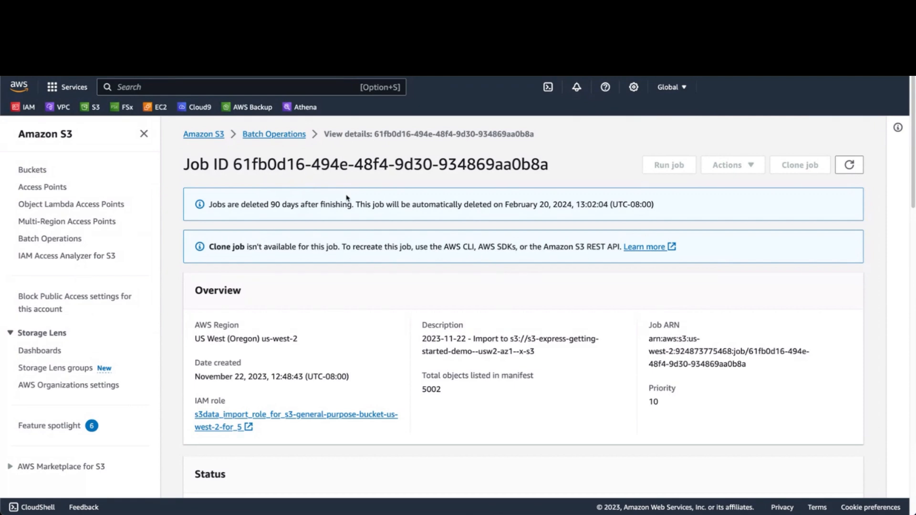
scroll(485, 260, "down", 2)
scroll(485, 261, "down", 3)
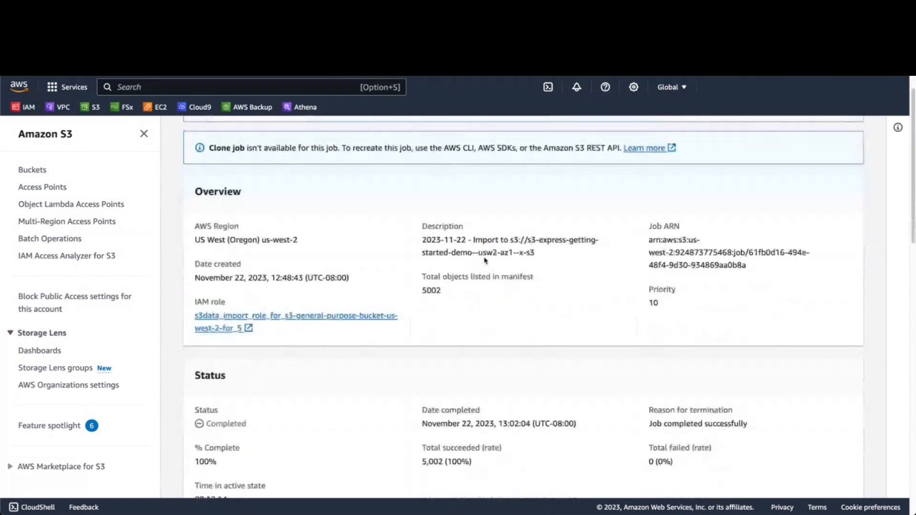
scroll(485, 260, "down", 1)
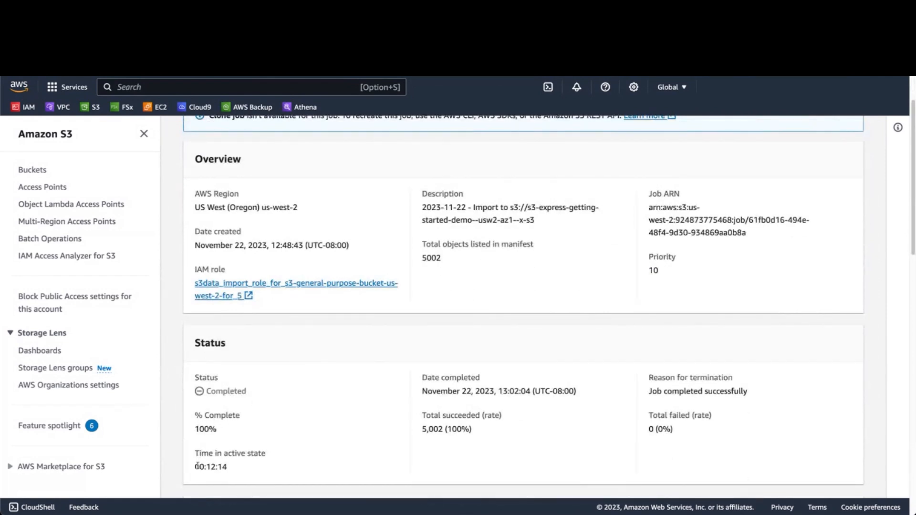
left_click_drag(195, 467, 230, 468)
left_click(230, 468)
left_click_drag(421, 258, 445, 259)
left_click(447, 261)
- Open the copy job's destination bucket and its sample-dataset/ folder to check the imported objects
scroll(501, 328, "down", 3)
scroll(508, 323, "down", 7)
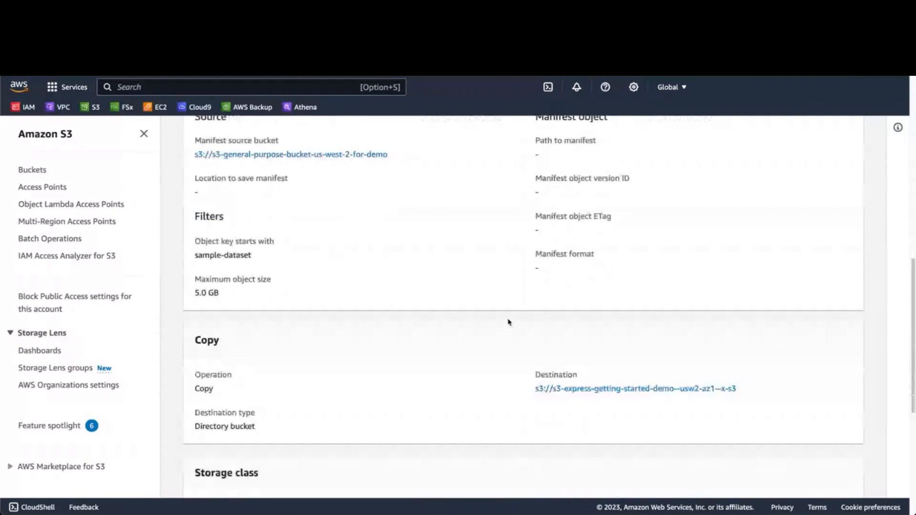
left_click(607, 376)
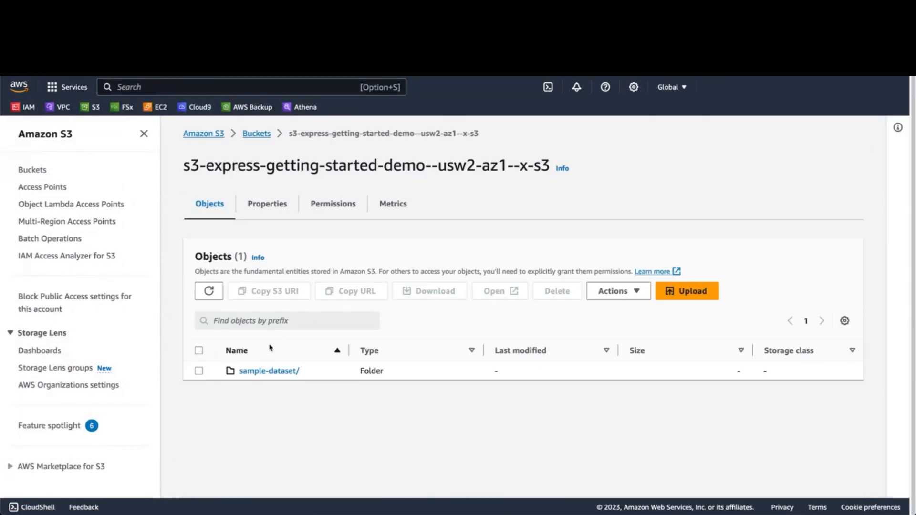
left_click(258, 372)
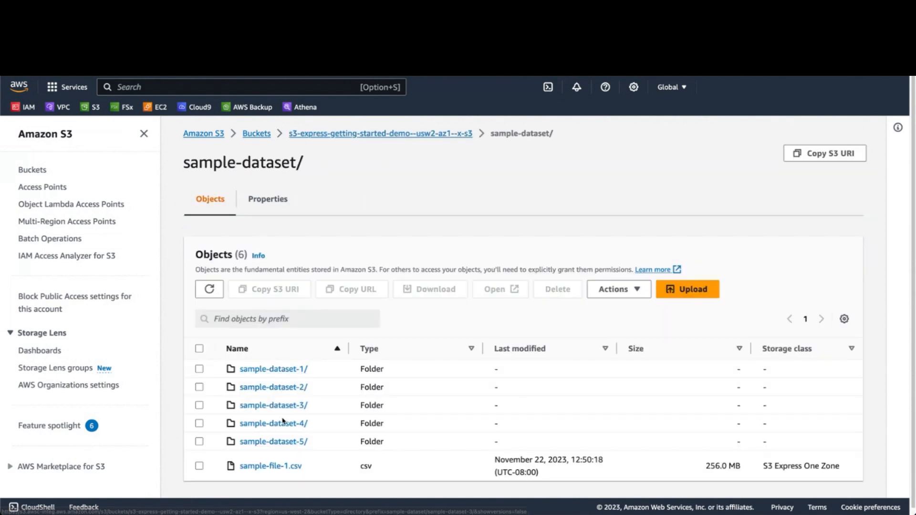